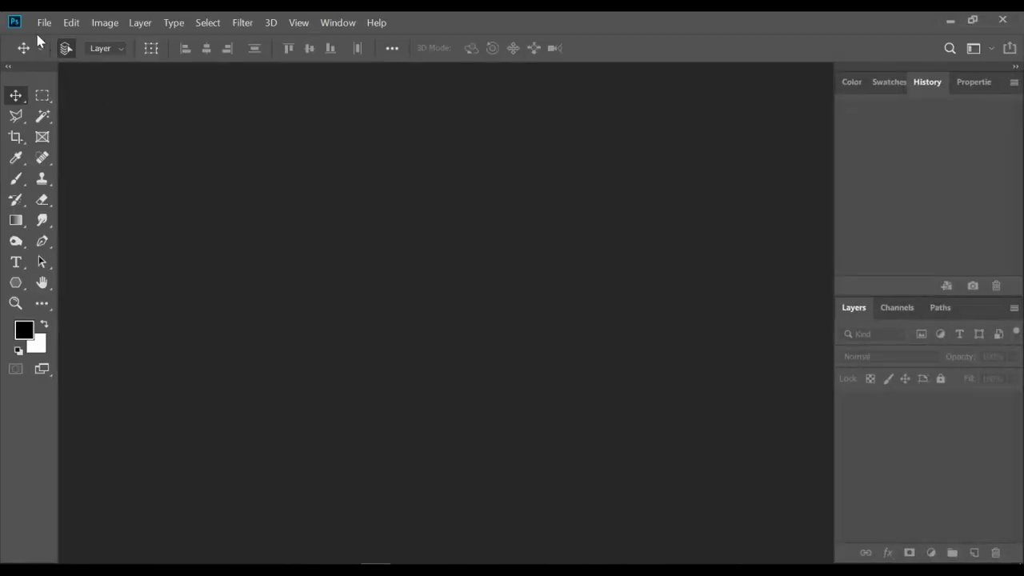
Create a new 1920 × 1080 pixel RGB document at 72 pixels/inch with a white background
left_click(44, 24)
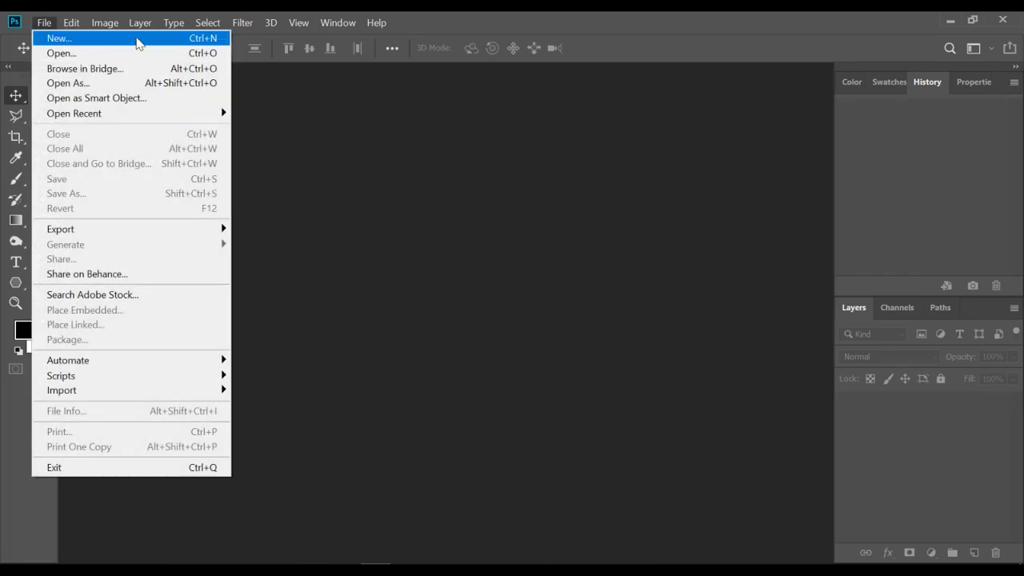
left_click(137, 40)
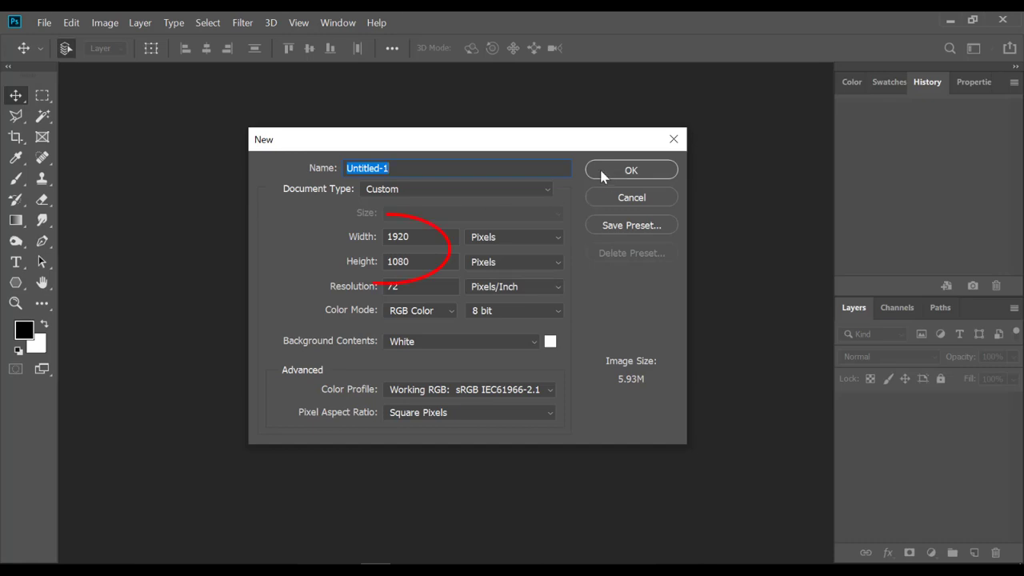
key("Tab")
key("Tab")
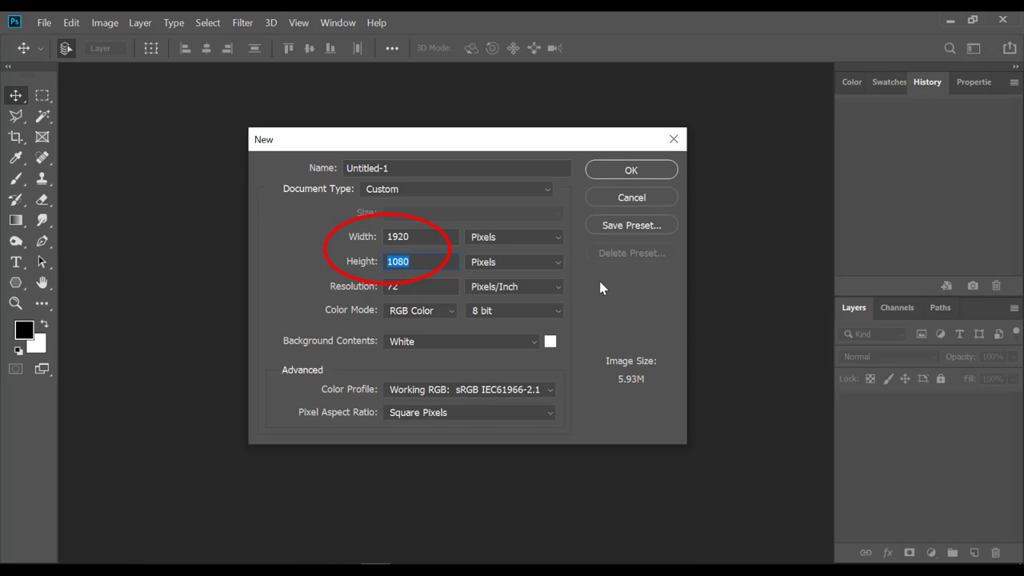
left_click(628, 172)
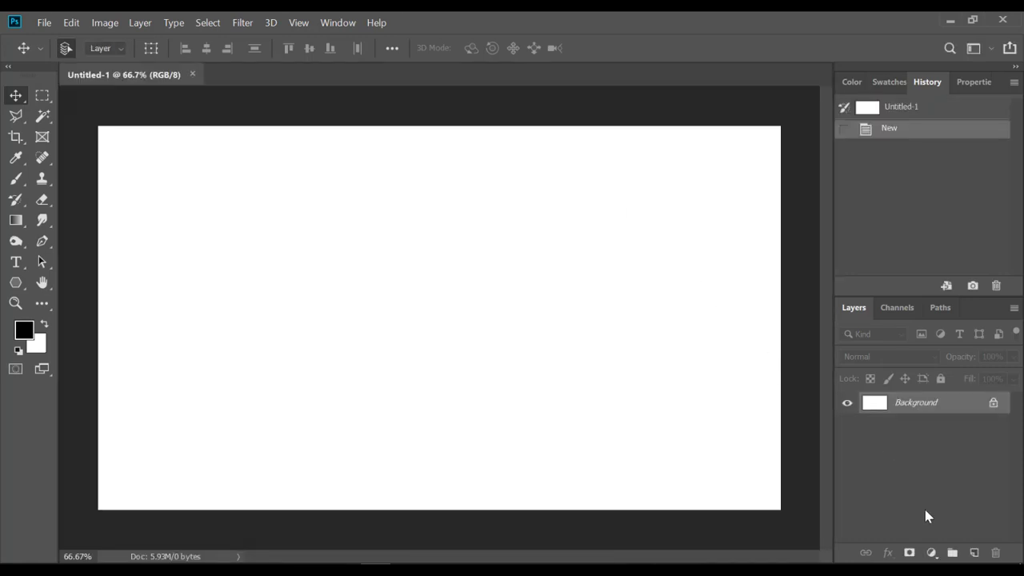
Add a new layer and fill it with a straight vertical linear gradient, black at the canvas top to white at the bottom
left_click(975, 553)
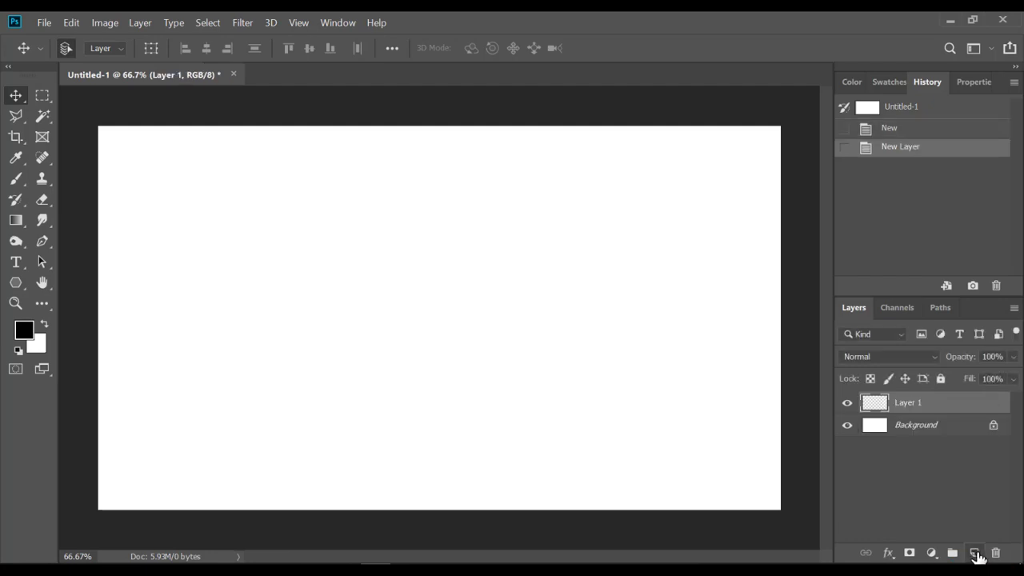
left_click(16, 223)
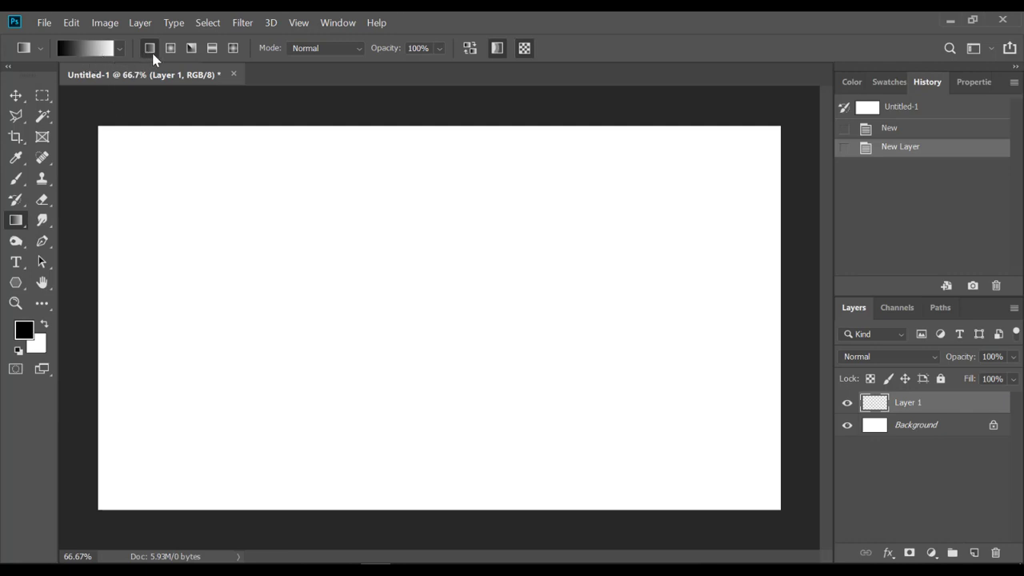
key("shift")
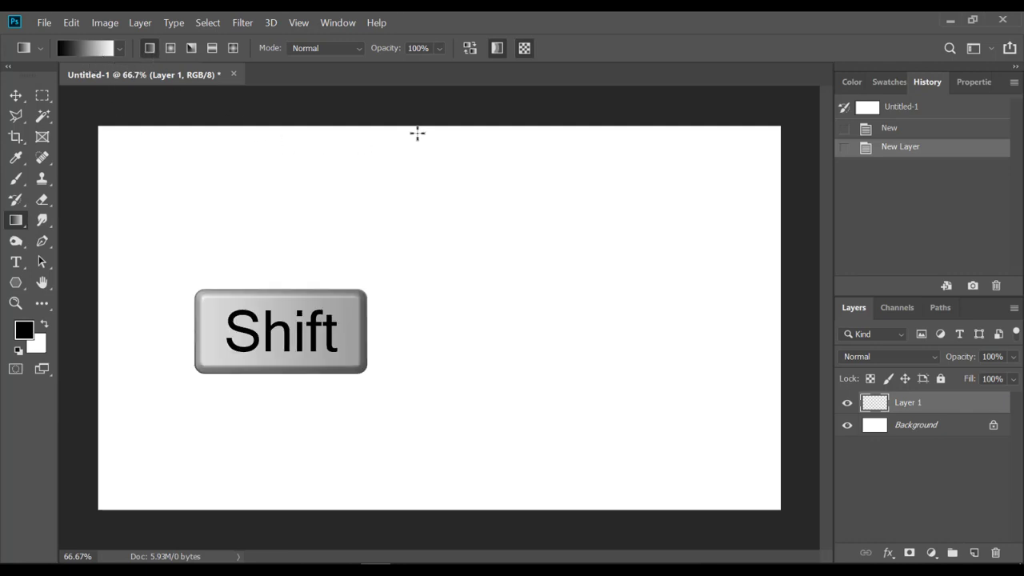
left_click_drag(417, 130, 414, 506)
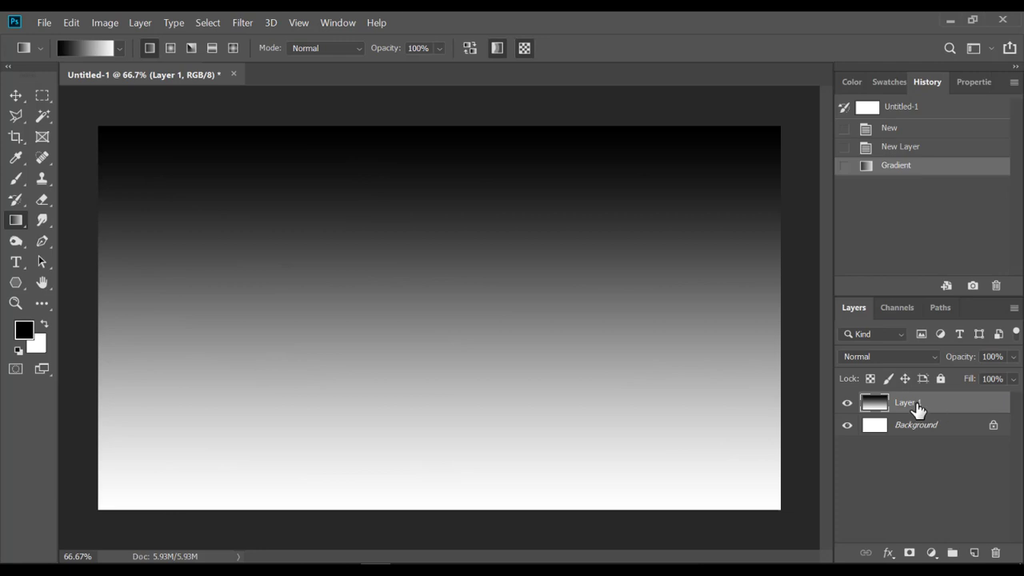
Render Difference Clouds on the gradient layer and invert its tones
left_click(238, 24)
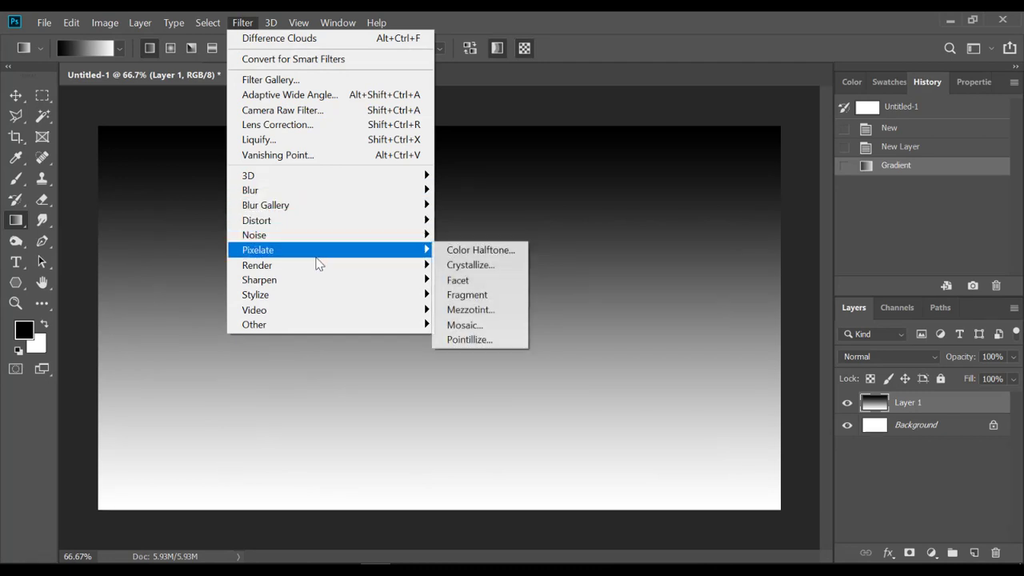
mouse_move(321, 270)
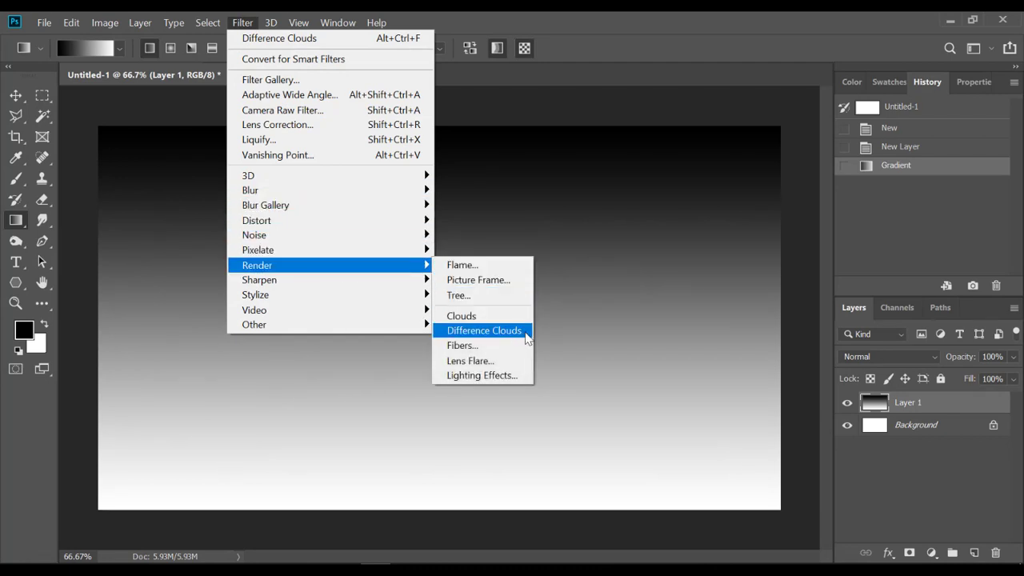
left_click(484, 331)
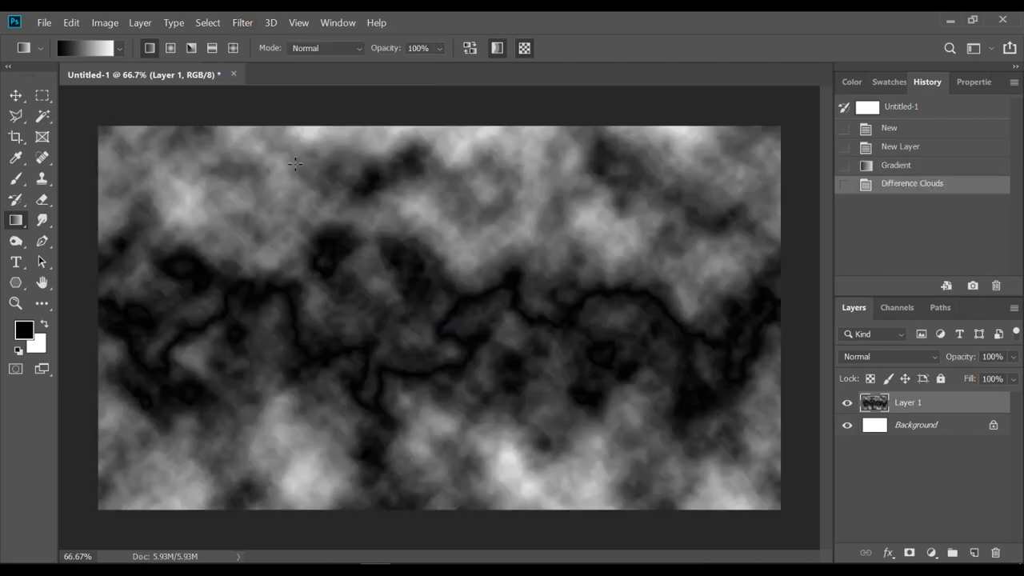
left_click(107, 24)
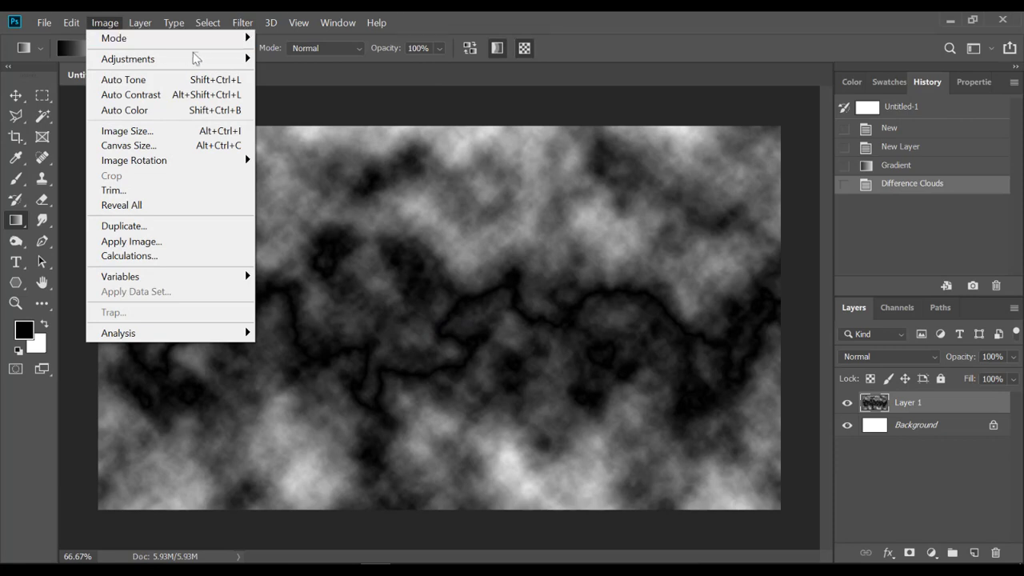
mouse_move(206, 59)
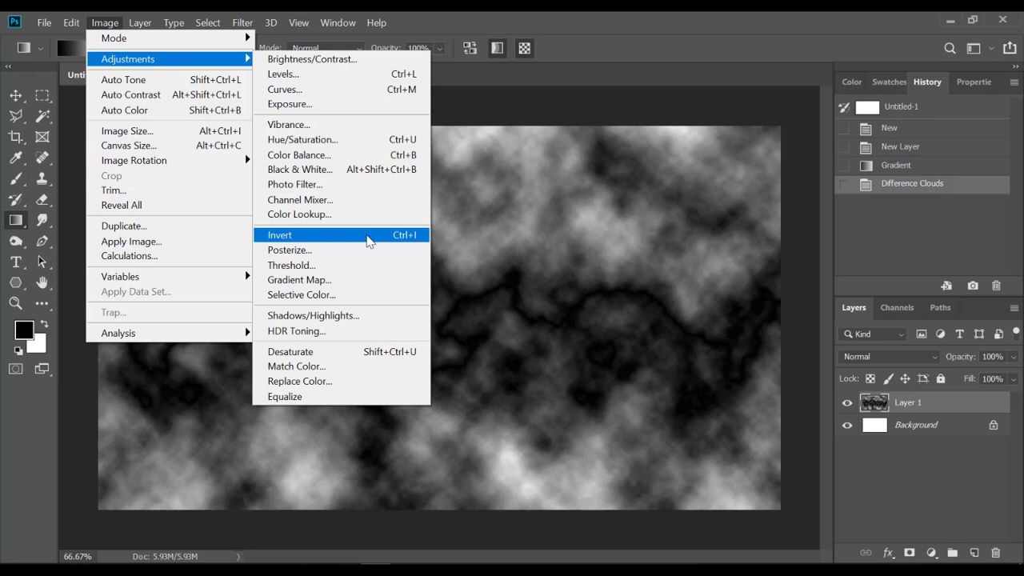
left_click(368, 241)
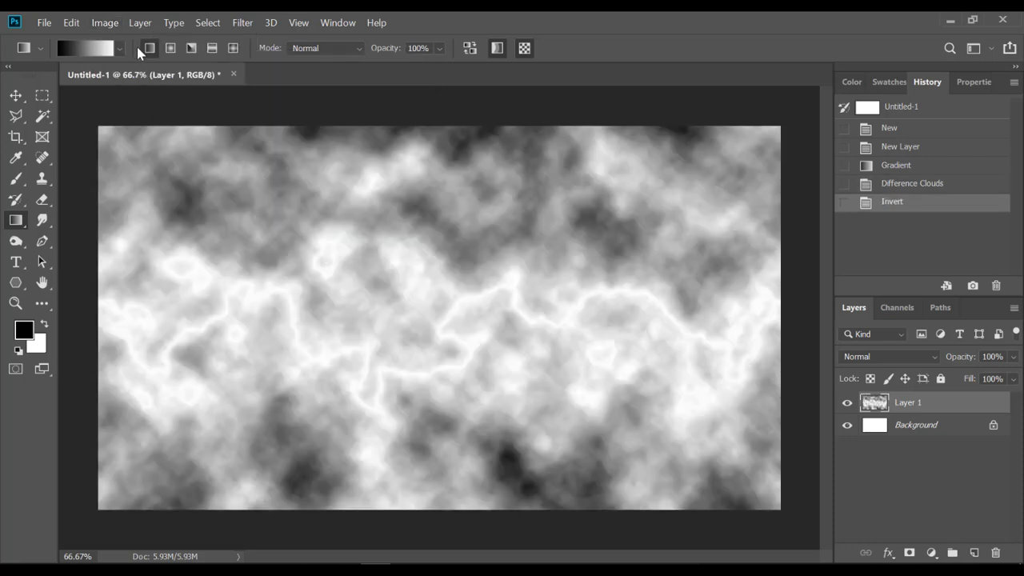
Apply a Levels adjustment to the inverted clouds with input levels 13, 0.15 and 255
left_click(105, 22)
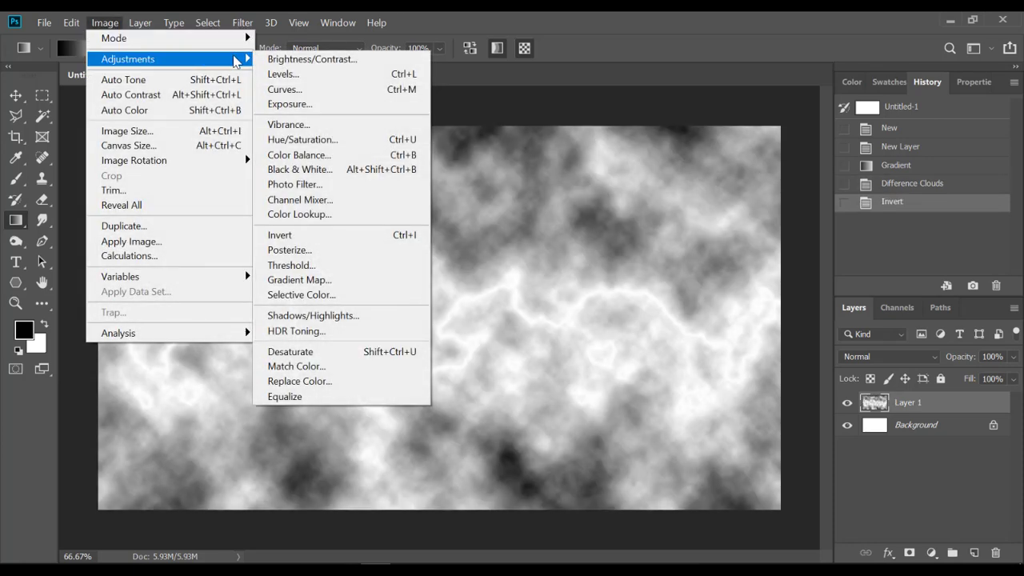
left_click(369, 82)
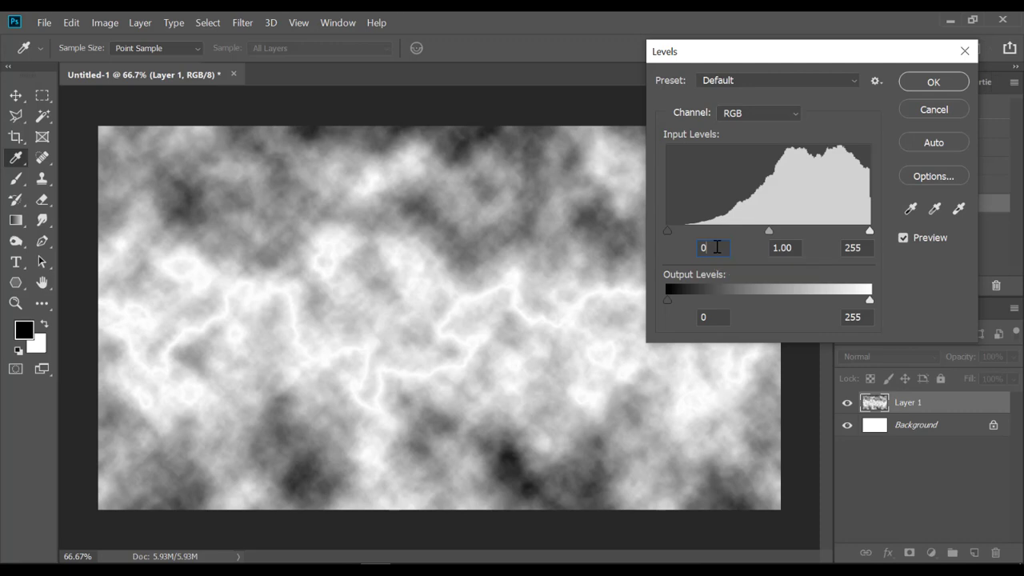
left_click_drag(670, 230, 678, 233)
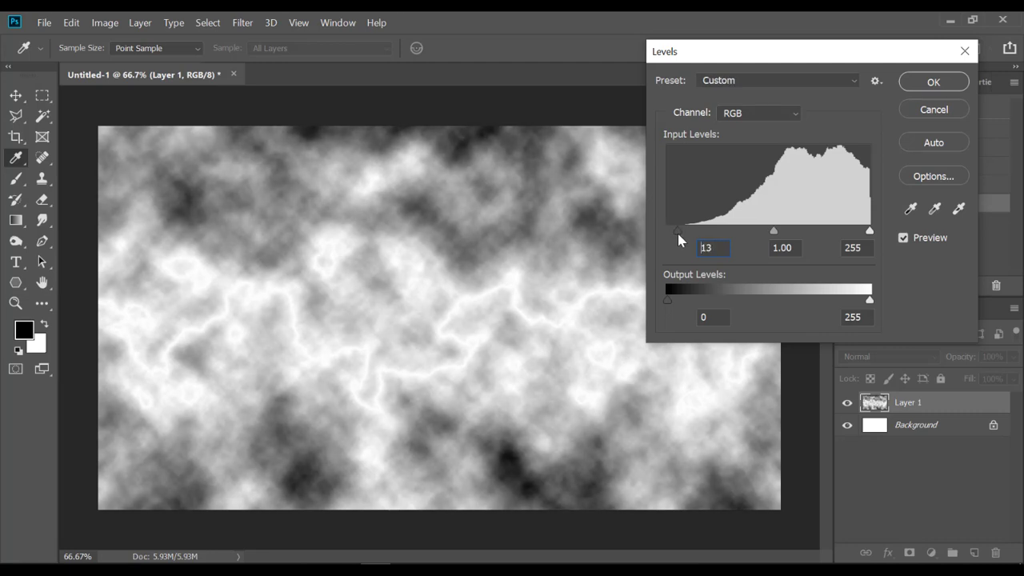
left_click(677, 230)
left_click_drag(775, 233, 851, 238)
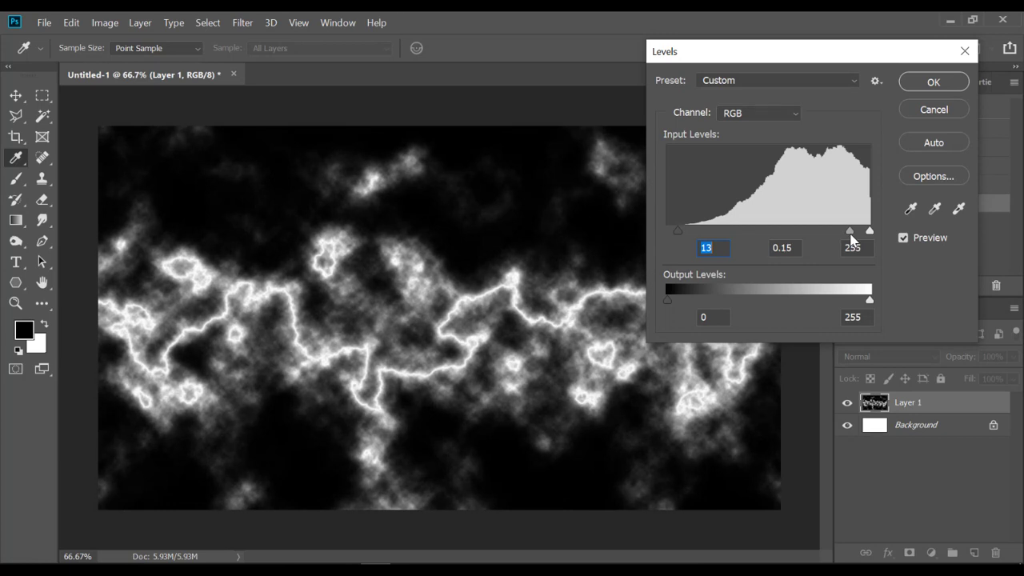
key("Tab")
key("Tab")
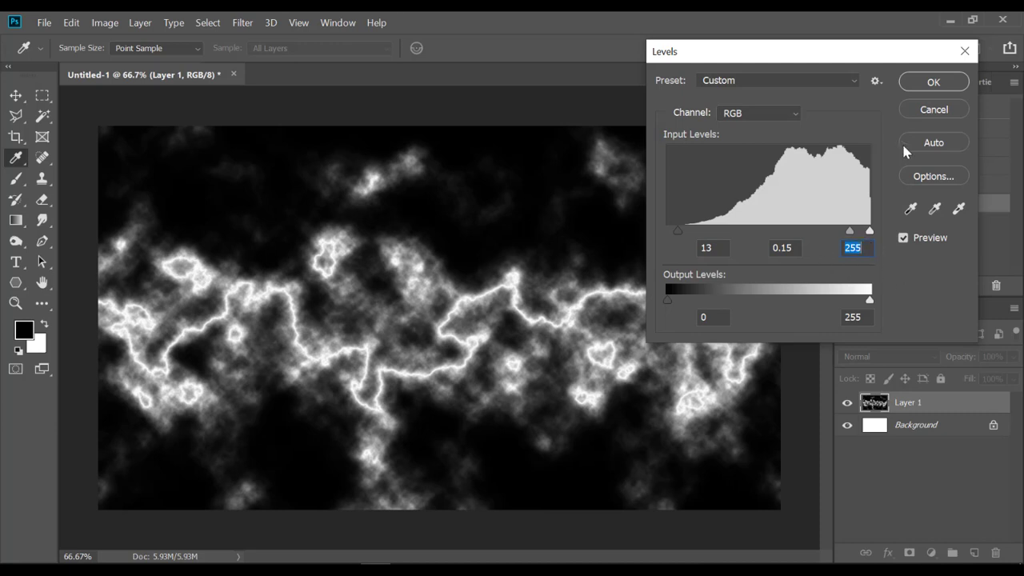
left_click(930, 83)
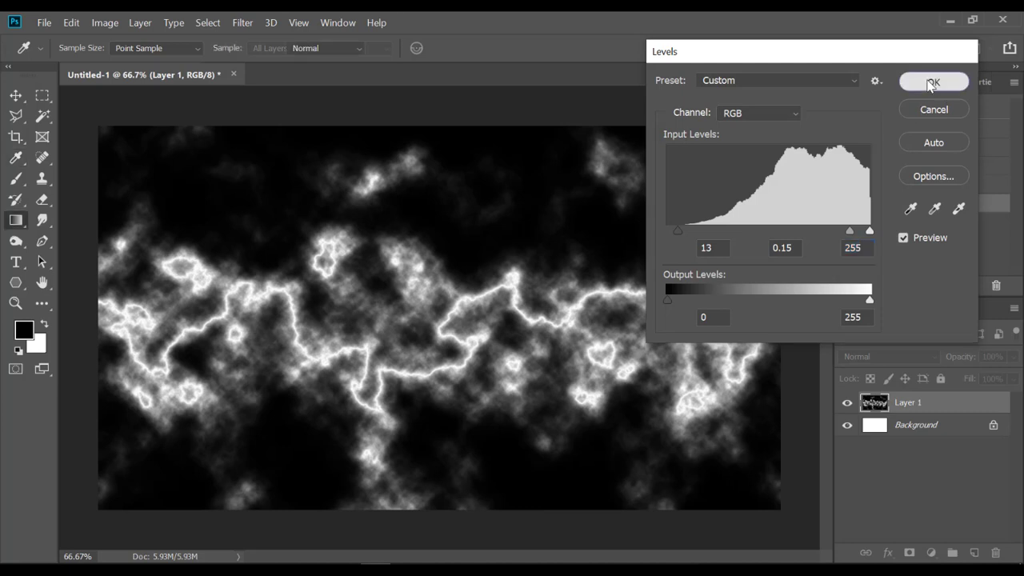
Colorize the lightning layer with Hue/Saturation, setting the hue to 200 and the saturation to 35
left_click(115, 22)
mouse_move(171, 64)
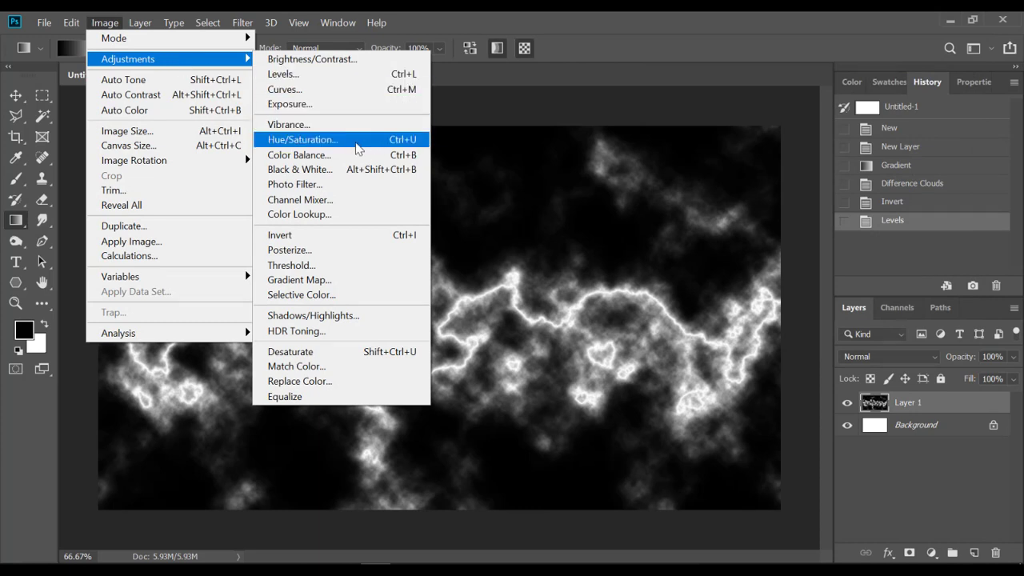
left_click(361, 145)
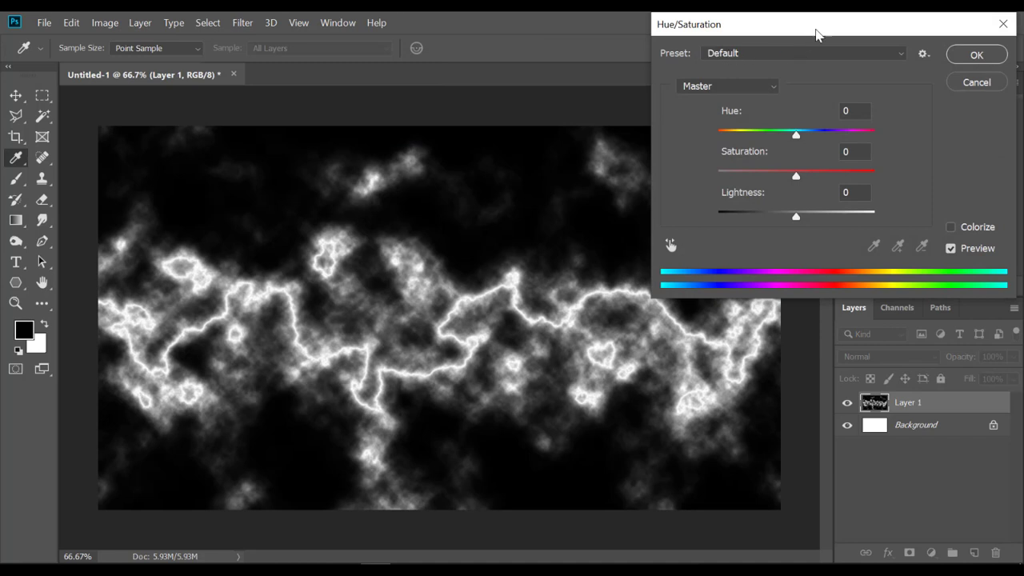
left_click_drag(814, 27, 627, 108)
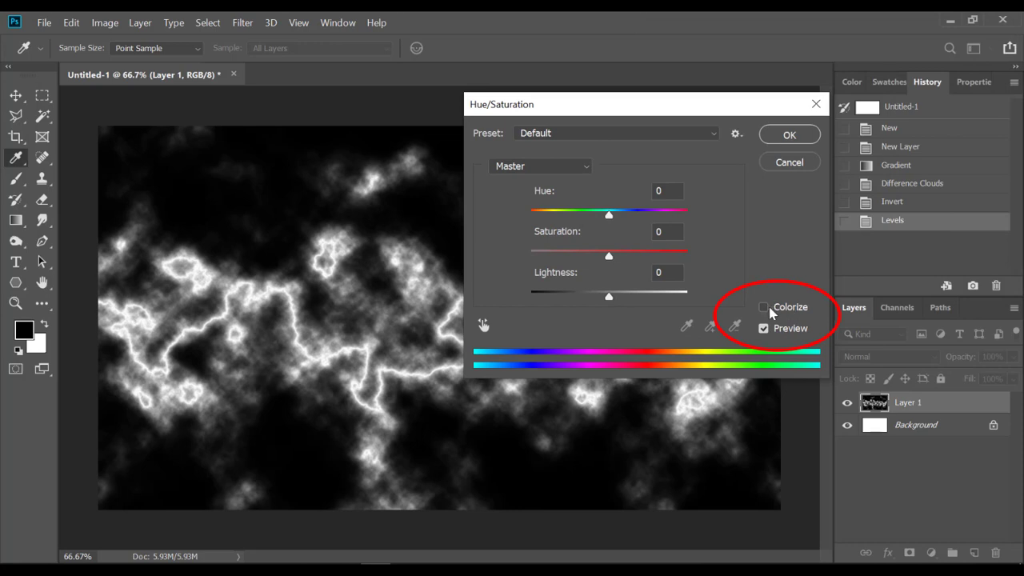
left_click(766, 309)
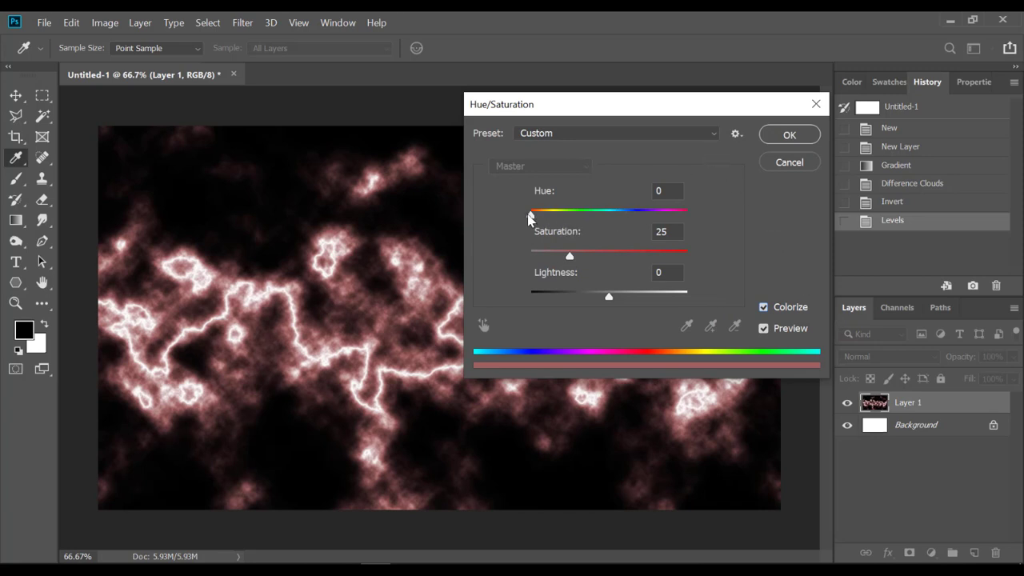
left_click_drag(529, 218, 619, 223)
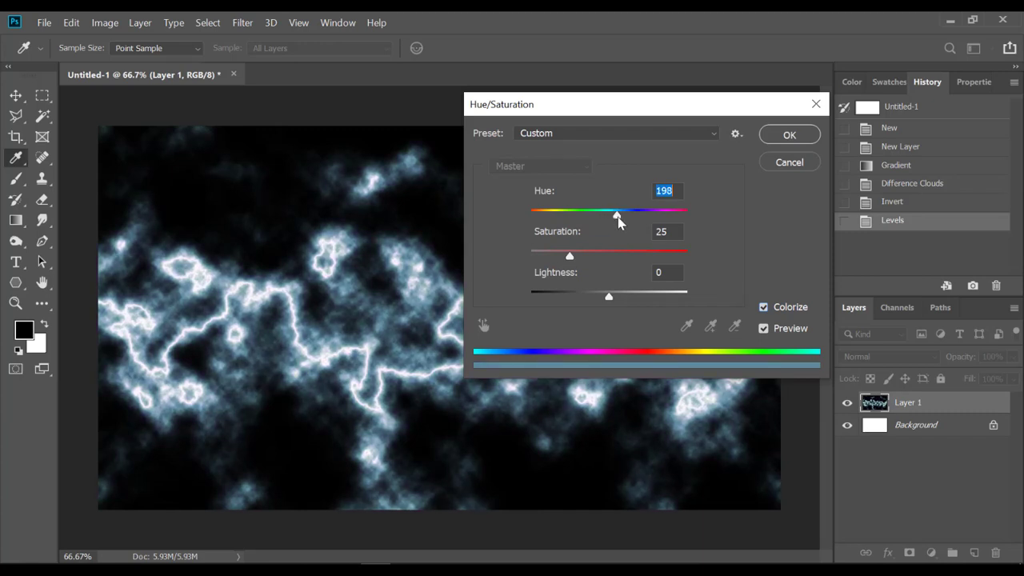
left_click_drag(619, 223, 620, 224)
left_click(682, 191)
left_click_drag(569, 258, 587, 267)
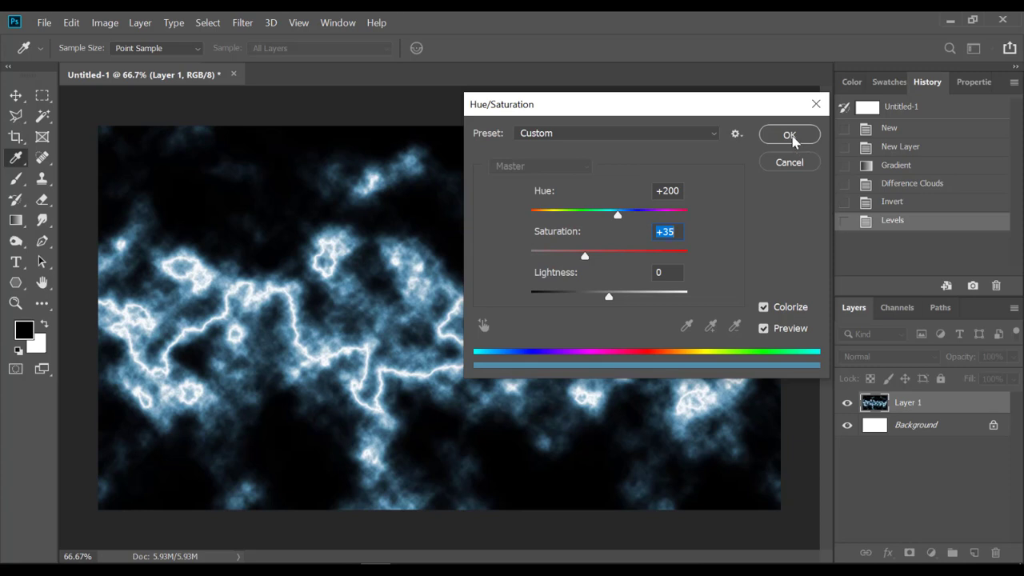
Toggle Colorize off and on to compare the lightning with and without the blue tint
left_click(664, 274)
double_click(665, 274)
left_click(763, 307)
left_click(763, 307)
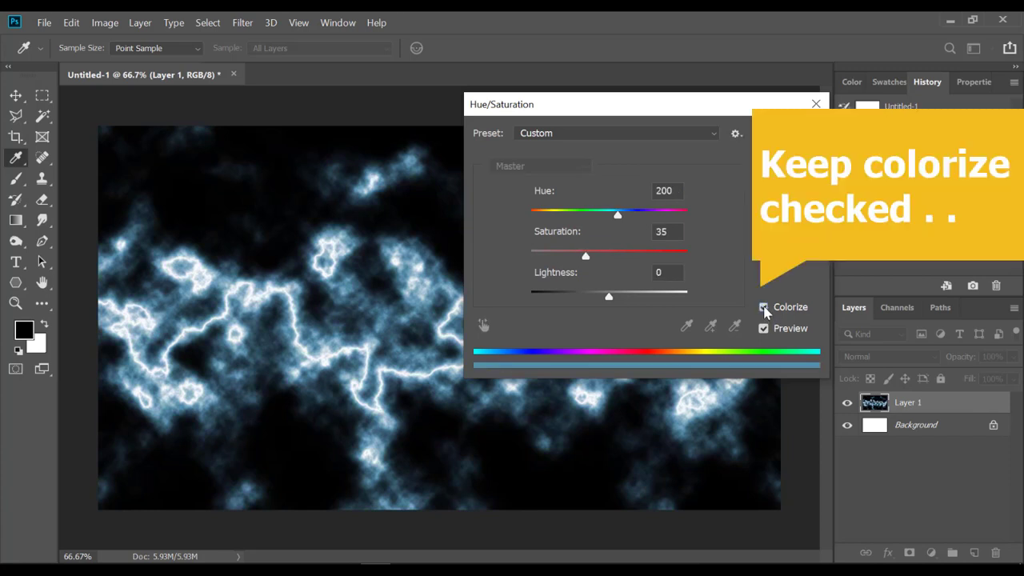
left_click(763, 307)
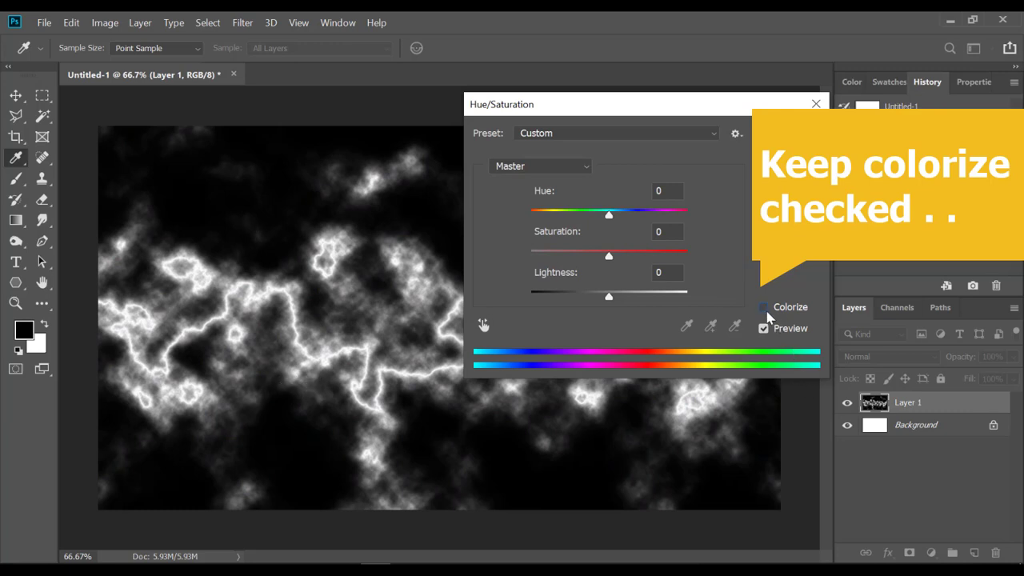
left_click(763, 308)
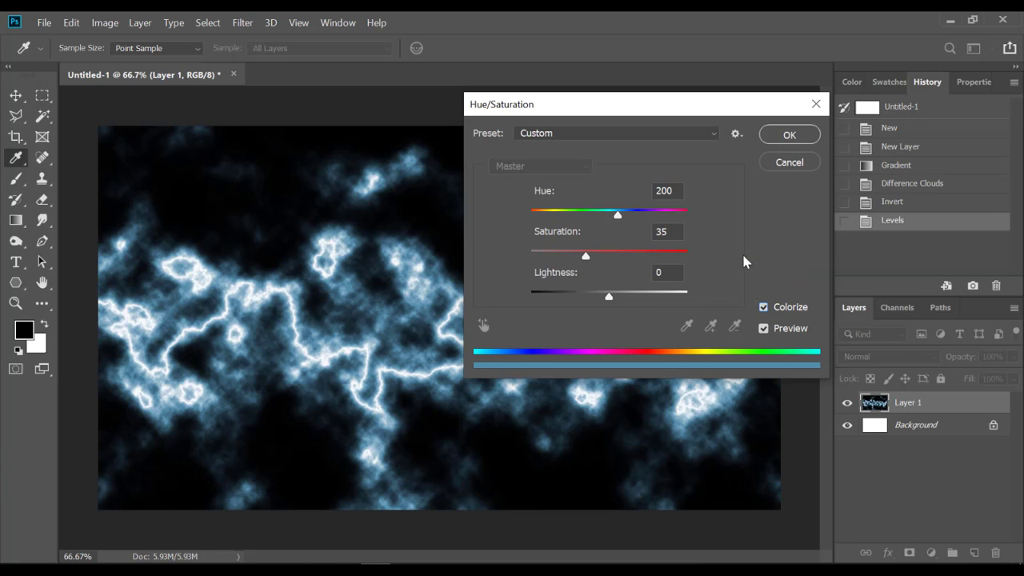
Apply the Hue/Saturation adjustment and show the image in full-screen mode without the interface
left_click(786, 137)
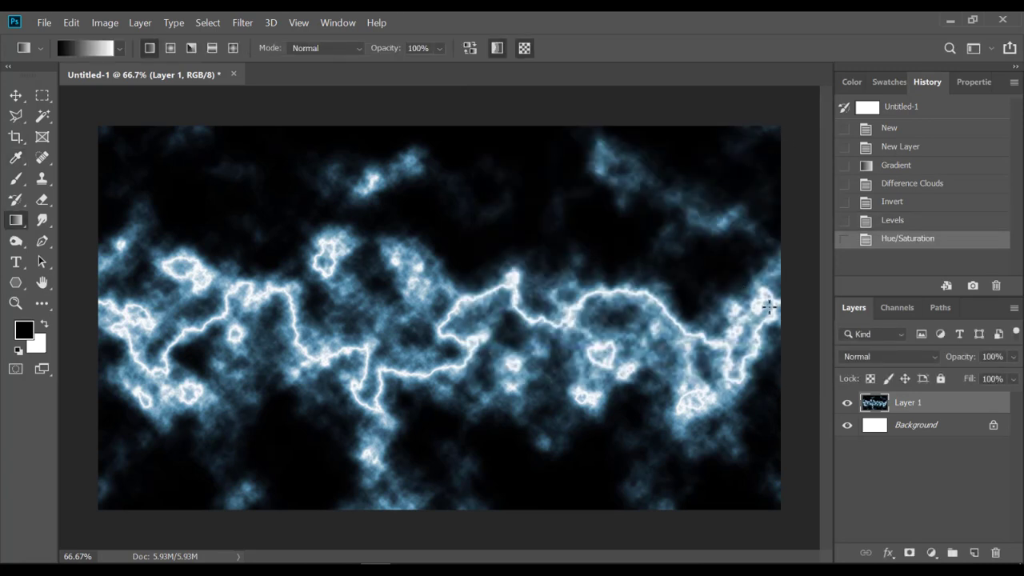
key("f")
key("f")
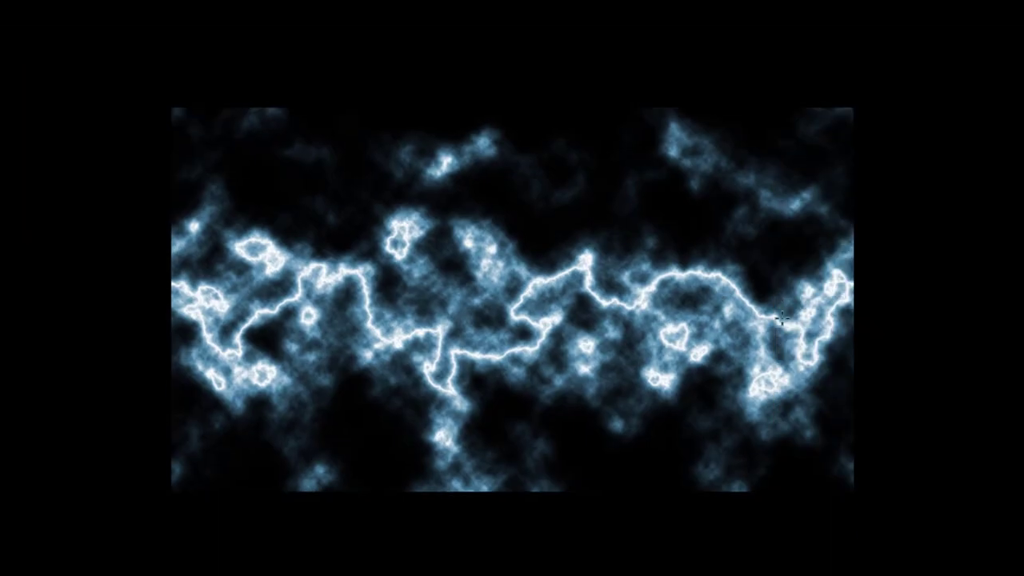